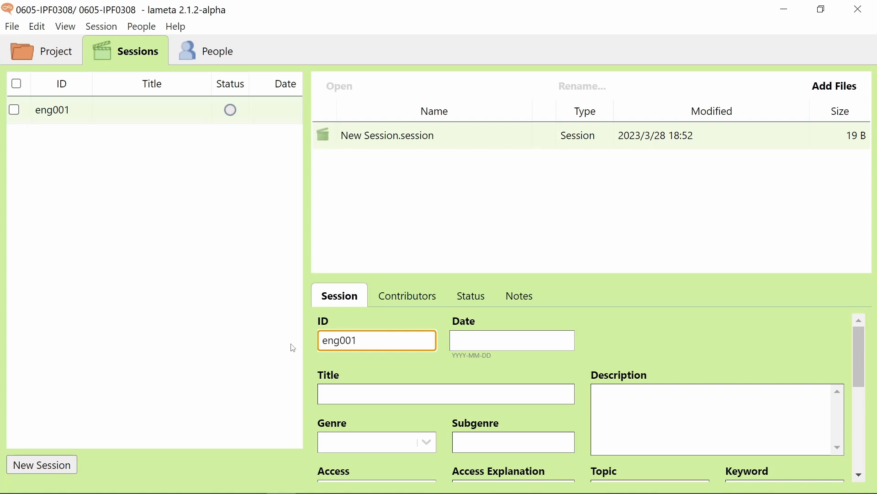
- Set the session date to 2022-09-16
{"action": "left_click", "coordinate": [505, 340]}
{"action": "type", "text": "2022"}
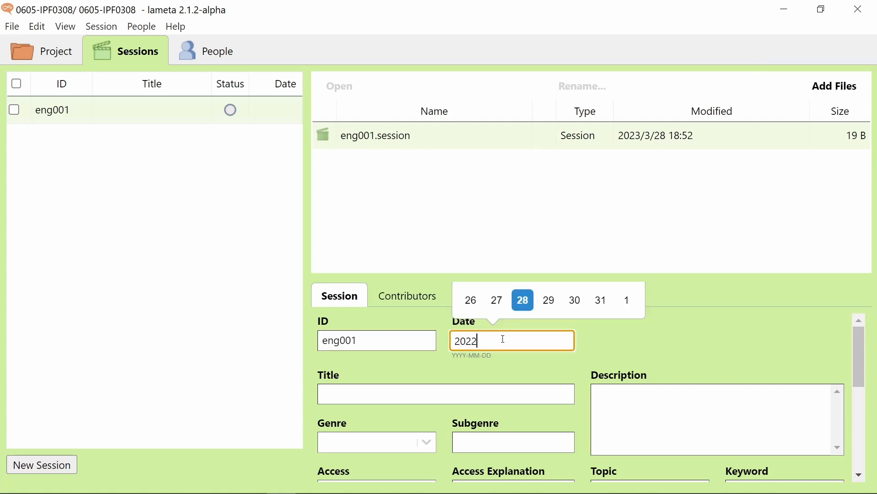
{"action": "type", "text": "-09-16"}
{"action": "key", "text": "Tab"}
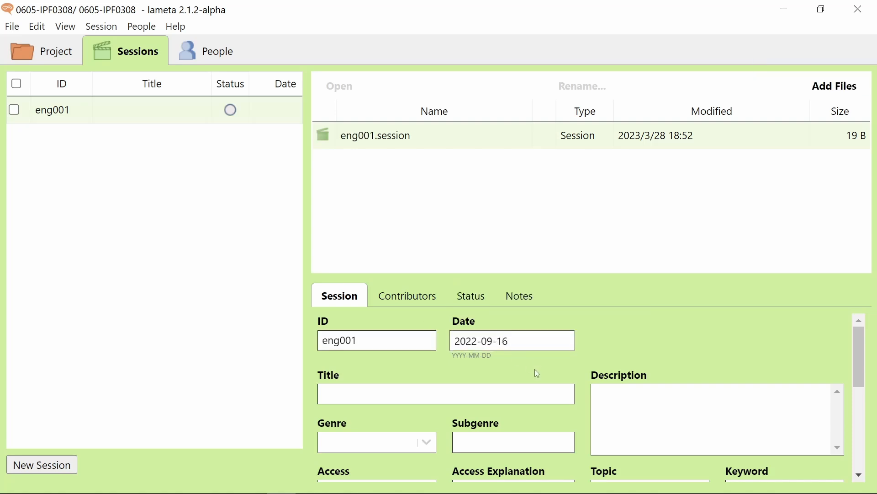
- Title the session 'Alex's Arrival in Berlin / La llegada de Alex a Berlín' and begin the conversation description
{"action": "type", "text": "Alex's Arribal in"}
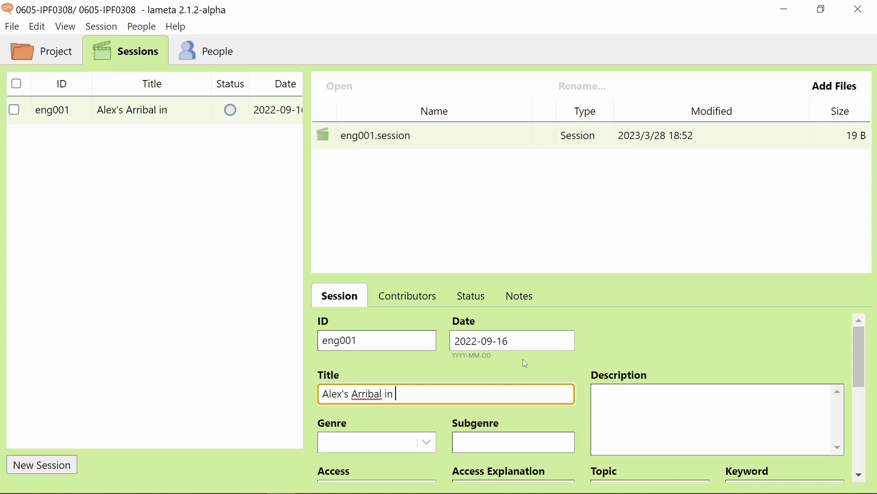
{"action": "key", "text": "BackSpace"}
{"action": "key", "text": "BackSpace"}
{"action": "key", "text": "BackSpace"}
{"action": "key", "text": "BackSpace"}
{"action": "key", "text": "BackSpace"}
{"action": "key", "text": "BackSpace"}
{"action": "type", "text": "val in Berlin"}
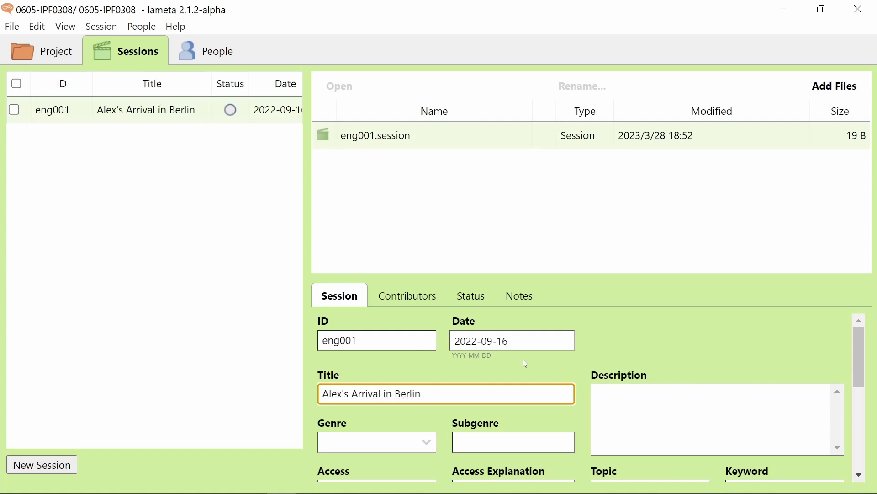
{"action": "type", "text": " / La llegada de Alex a Berlín"}
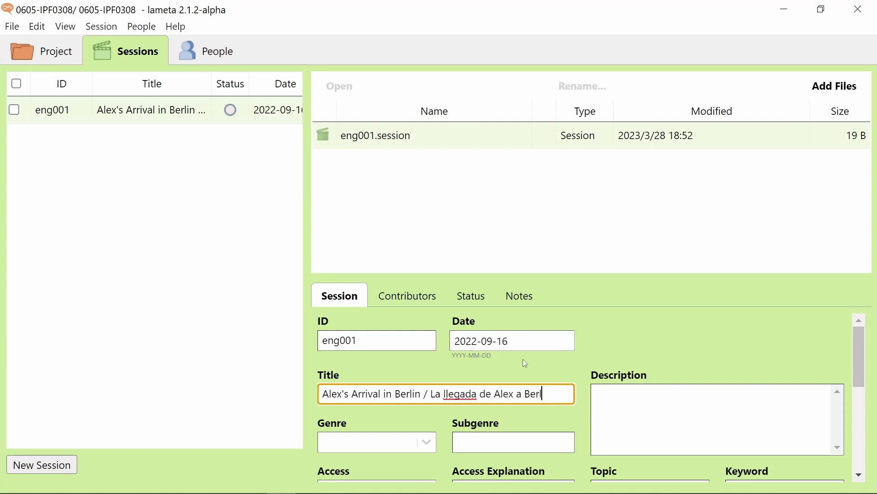
{"action": "left_click", "coordinate": [670, 394]}
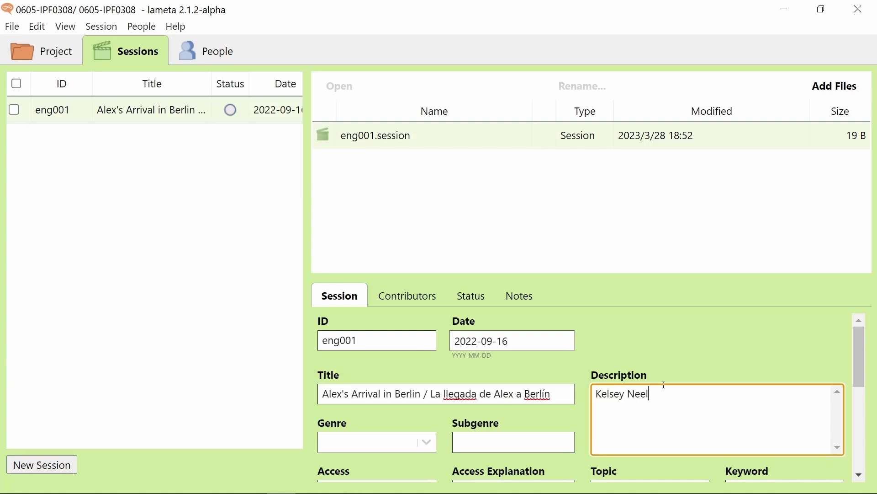
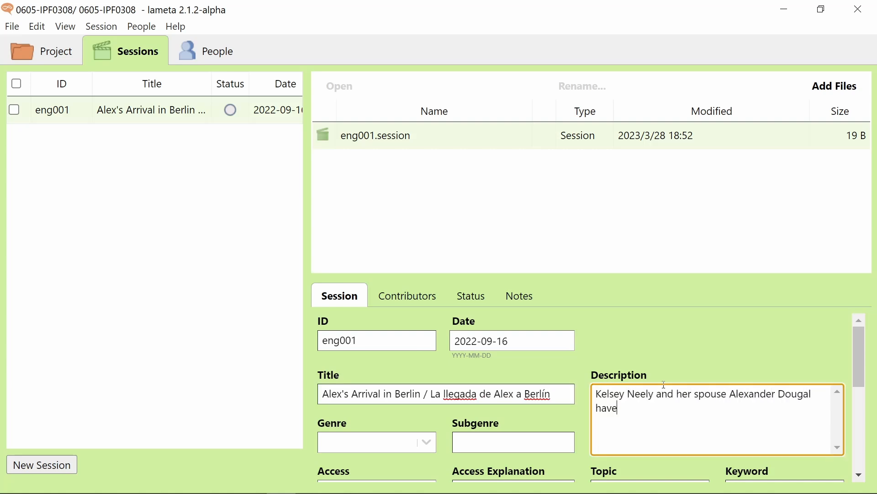
{"action": "type", "text": " a conversation about Alex's recent ar"}
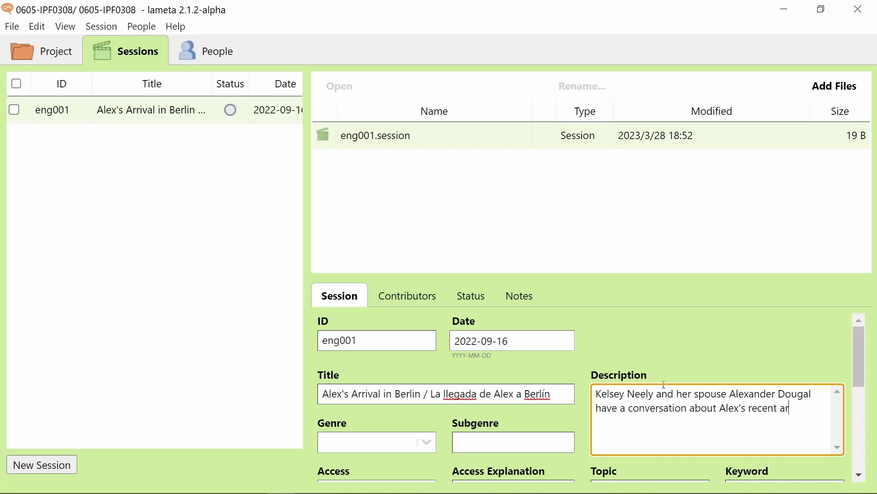
{"action": "type", "text": "rival in Berlin and his impressions of the city."}
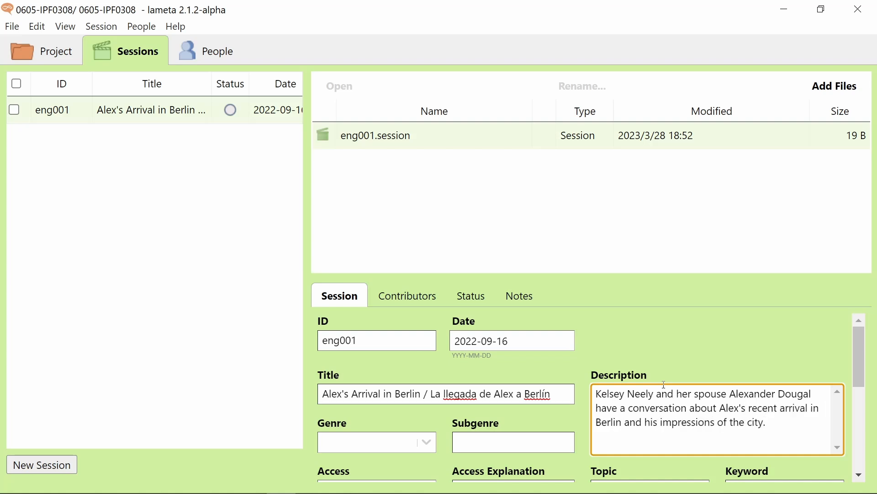
- Choose Conversation as the genre and O: fully Open as the access level
{"action": "scroll", "coordinate": [433, 365], "scroll_direction": "down", "scroll_amount": 3}
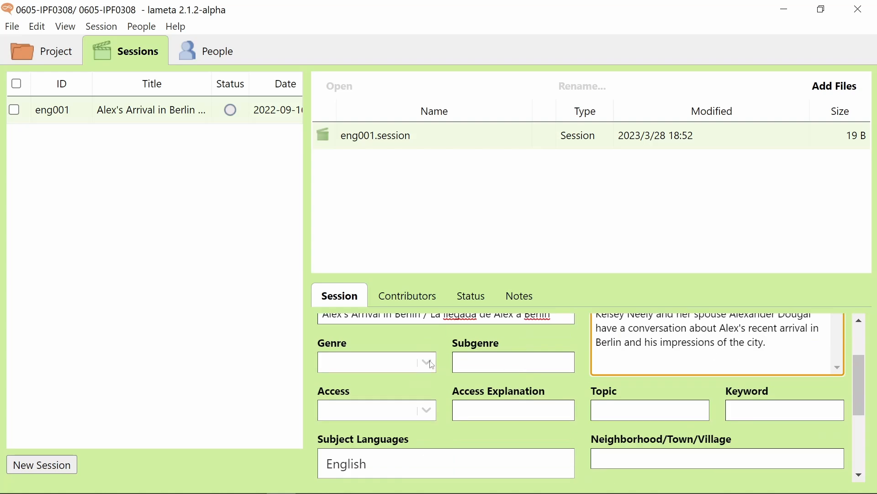
{"action": "left_click", "coordinate": [431, 366]}
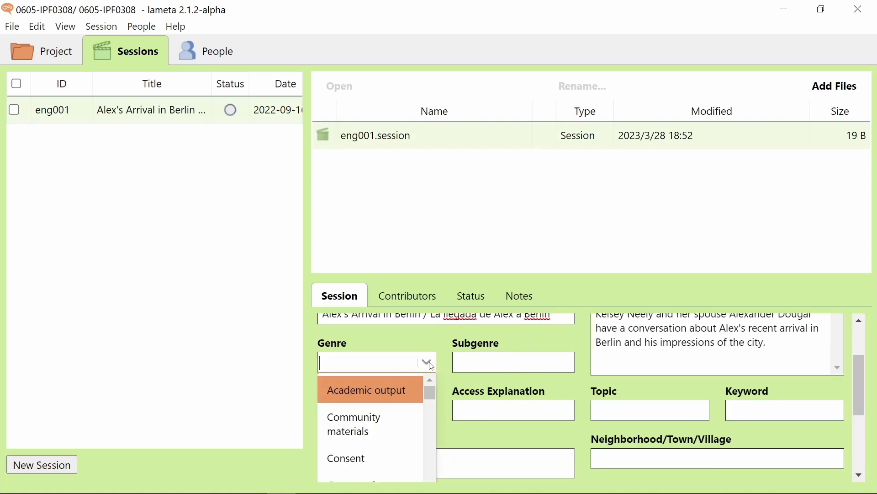
{"action": "scroll", "coordinate": [411, 413], "scroll_direction": "down", "scroll_amount": 5}
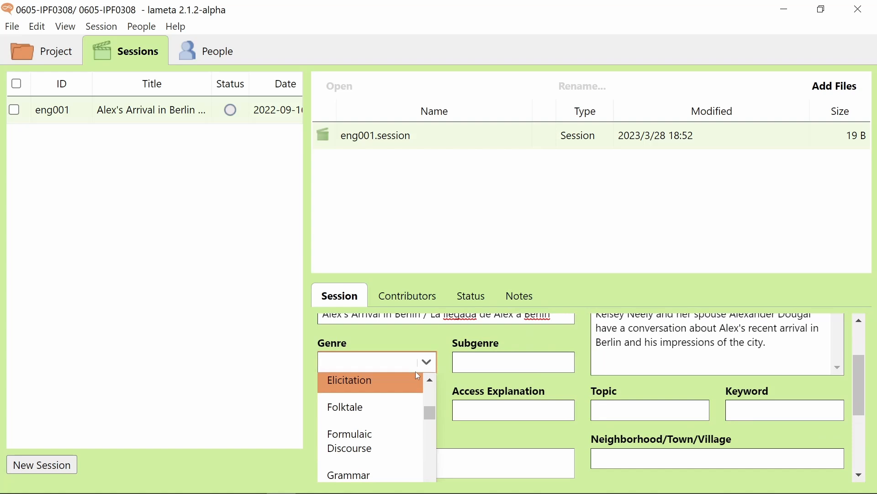
{"action": "type", "text": "custom"}
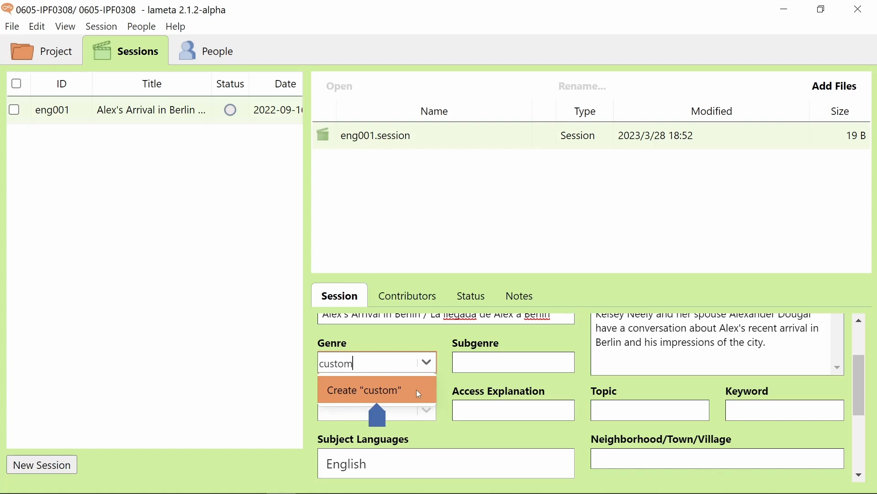
{"action": "key", "text": "BackSpace"}
{"action": "key", "text": "BackSpace"}
{"action": "key", "text": "BackSpace"}
{"action": "key", "text": "BackSpace"}
{"action": "key", "text": "BackSpace"}
{"action": "type", "text": "on"}
{"action": "left_click", "coordinate": [415, 417]}
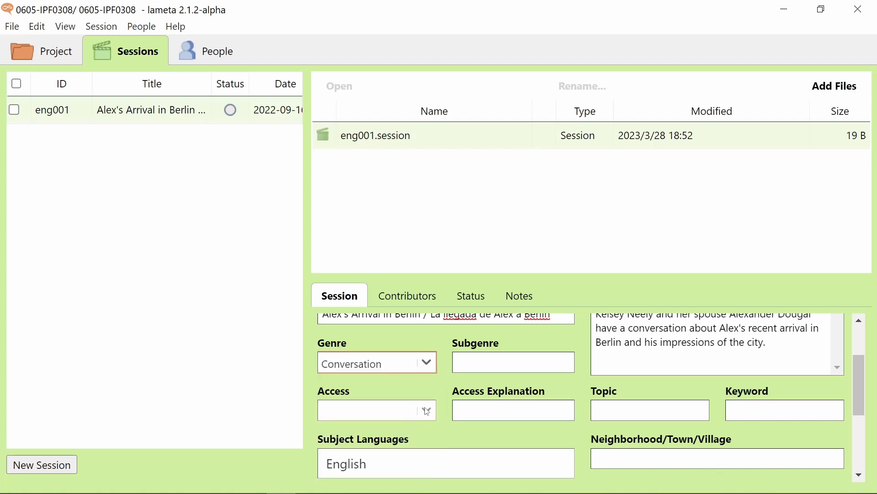
{"action": "left_click", "coordinate": [426, 410]}
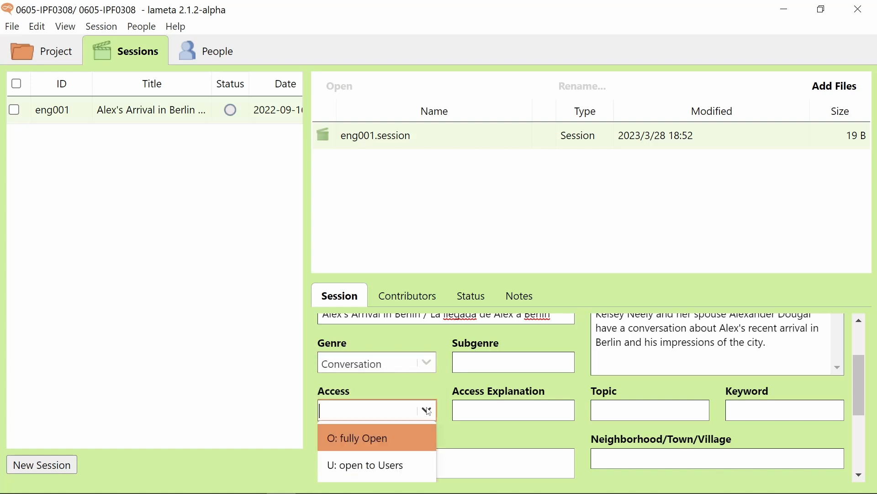
{"action": "left_click", "coordinate": [405, 442]}
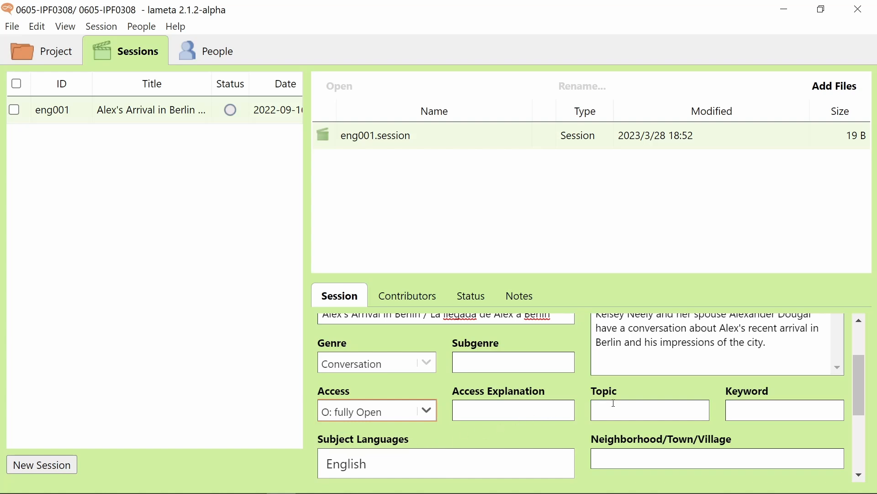
- Enter topics 'Travel, Migration' and keywords 'Berlin, Sightseeing, Concert house'
{"action": "left_click", "coordinate": [641, 406]}
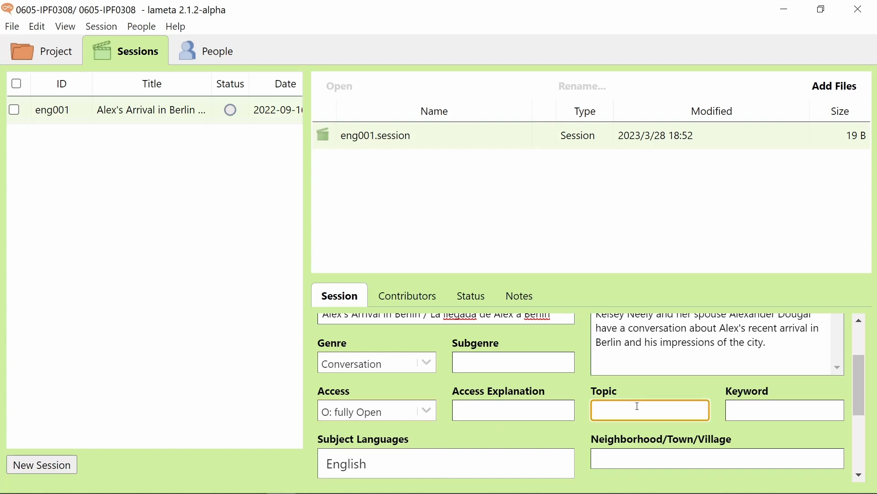
{"action": "type", "text": "Travel, Migration"}
{"action": "left_click", "coordinate": [773, 407]}
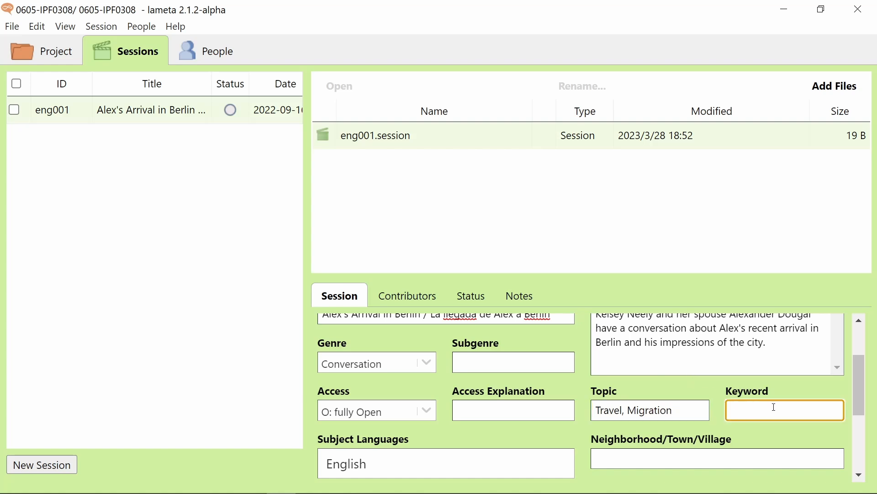
{"action": "type", "text": "Berlin, Sightseeing, Concer"}
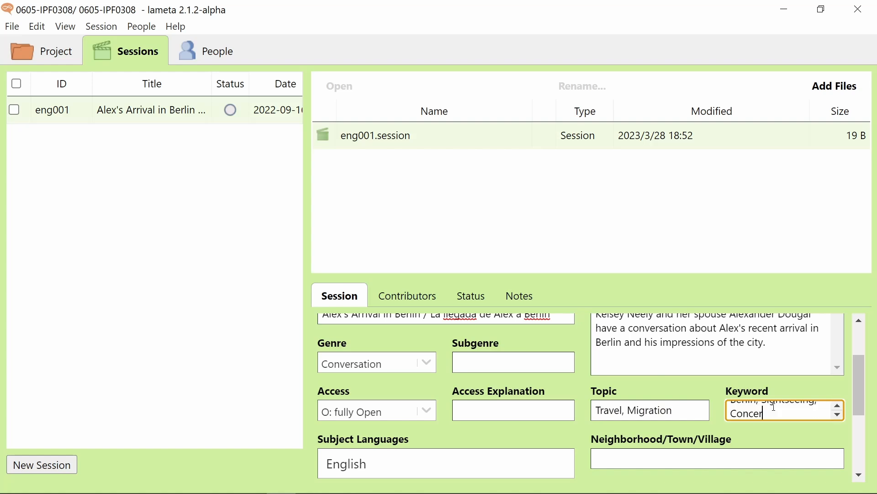
{"action": "type", "text": "t house"}
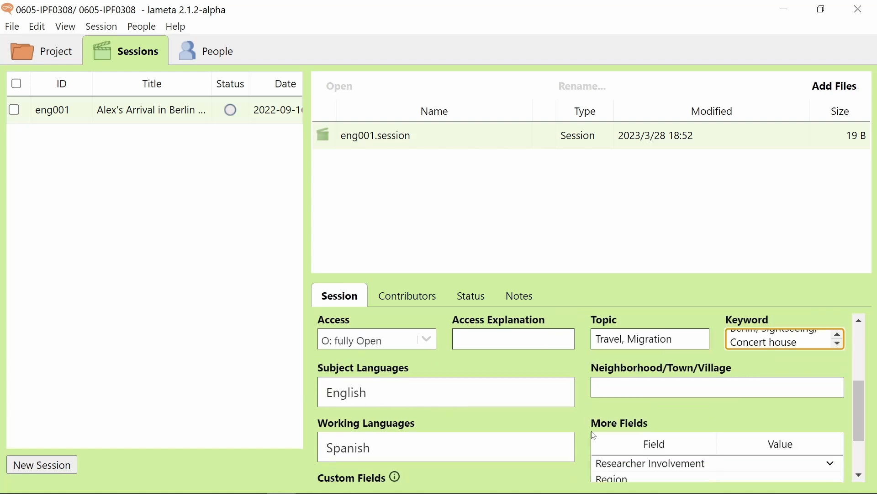
- Add French as a working language, then remove it again, leaving only Spanish
{"action": "scroll", "coordinate": [575, 411], "scroll_direction": "down", "scroll_amount": 2}
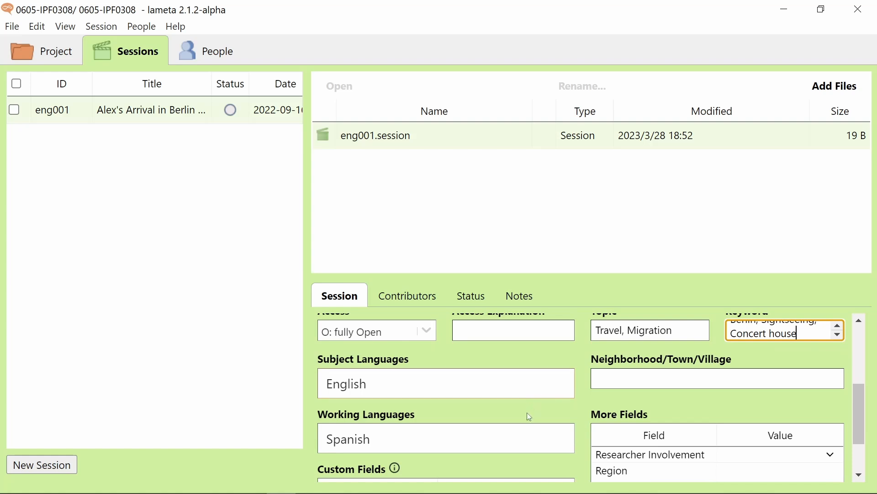
{"action": "left_click", "coordinate": [457, 444]}
{"action": "type", "text": "Frenc"}
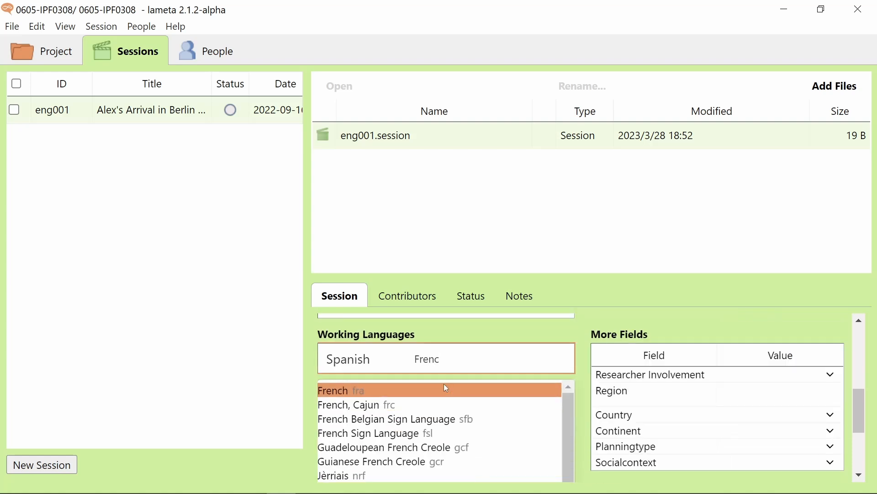
{"action": "left_click", "coordinate": [447, 388]}
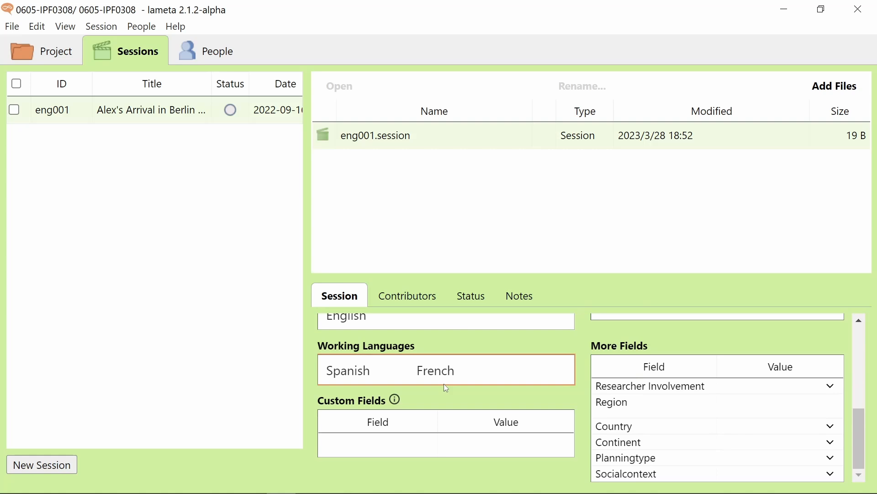
{"action": "mouse_move", "coordinate": [462, 370]}
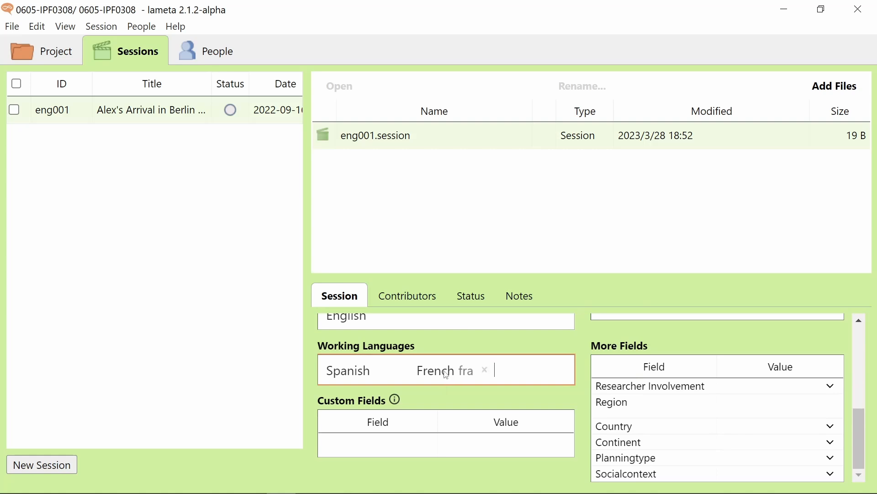
{"action": "left_click", "coordinate": [487, 371]}
- Set the neighborhood of the recording to 'ELDP offices'
{"action": "scroll", "coordinate": [633, 402], "scroll_direction": "up", "scroll_amount": 2}
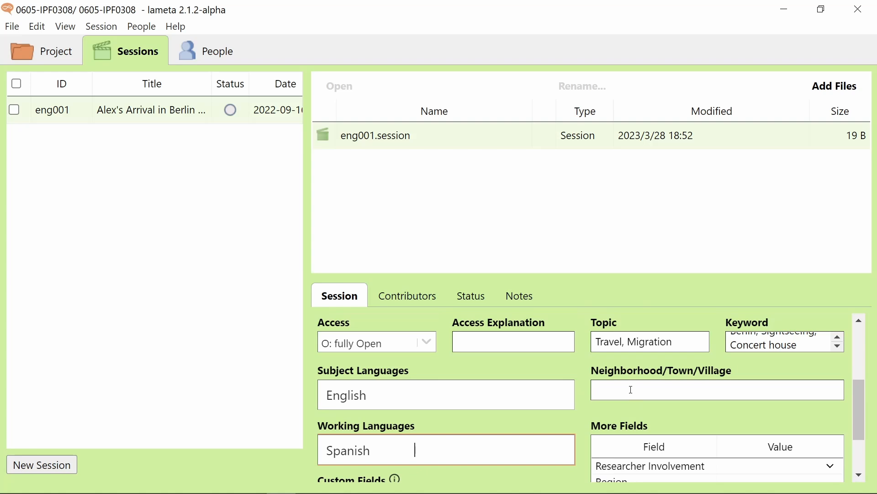
{"action": "left_click", "coordinate": [632, 390]}
{"action": "type", "text": "ELDP offices"}
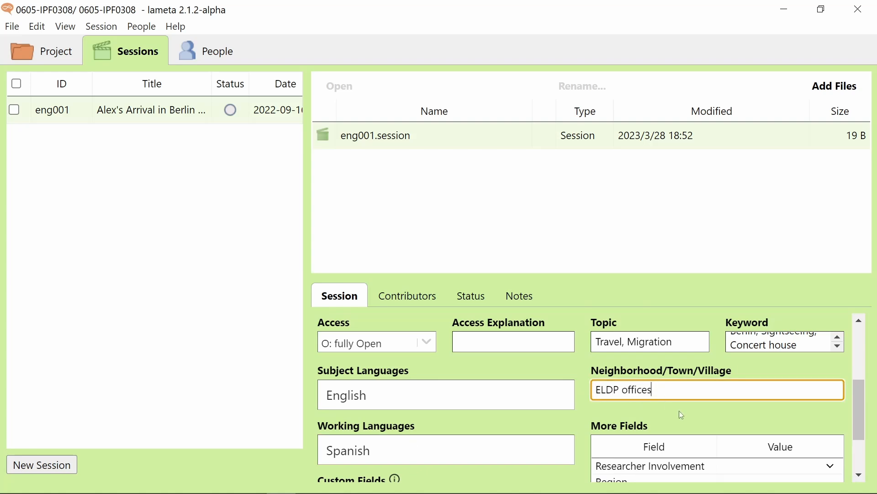
- On the Contributors list, add the first person with the Speaker role
{"action": "left_click", "coordinate": [432, 299]}
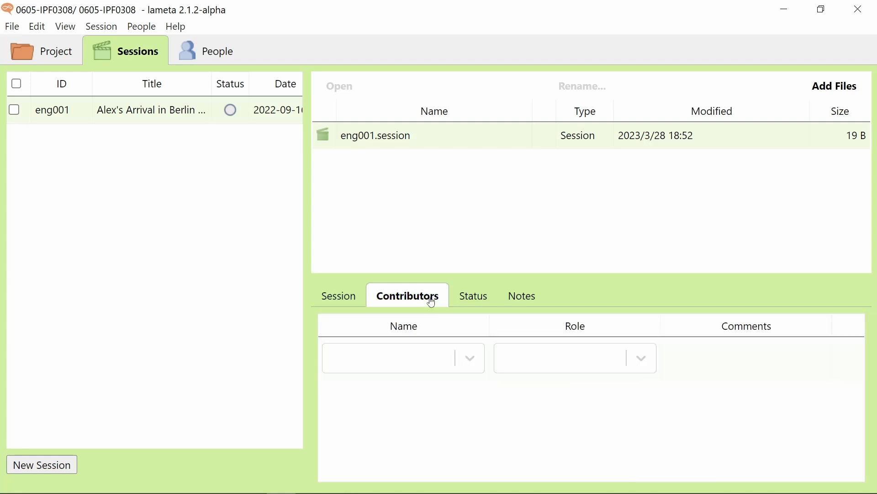
{"action": "left_click", "coordinate": [421, 362]}
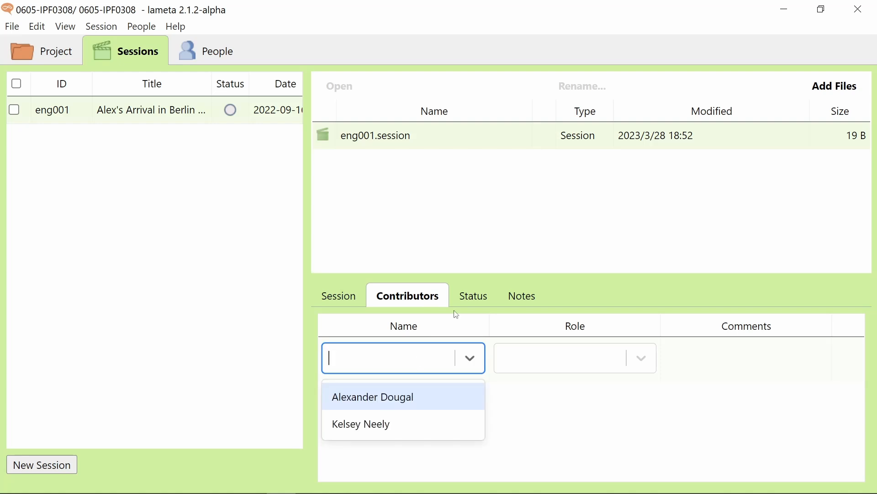
{"action": "left_click", "coordinate": [438, 425]}
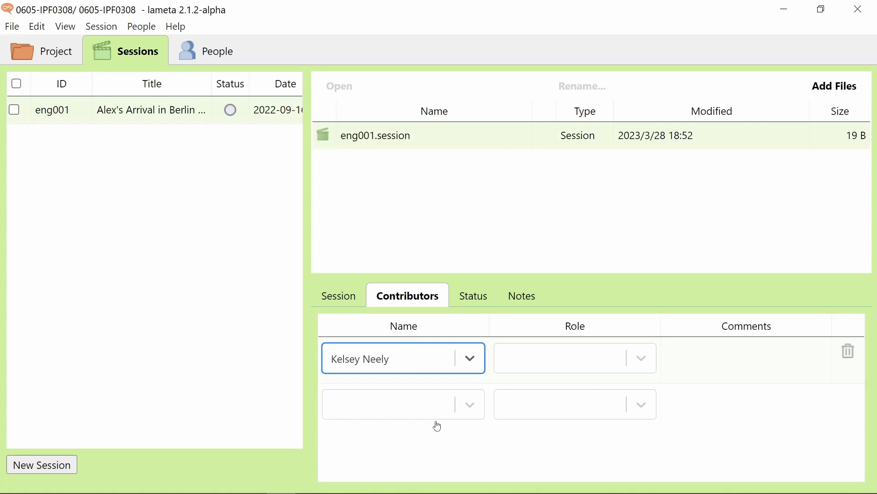
{"action": "left_click", "coordinate": [608, 364]}
{"action": "type", "text": "spea"}
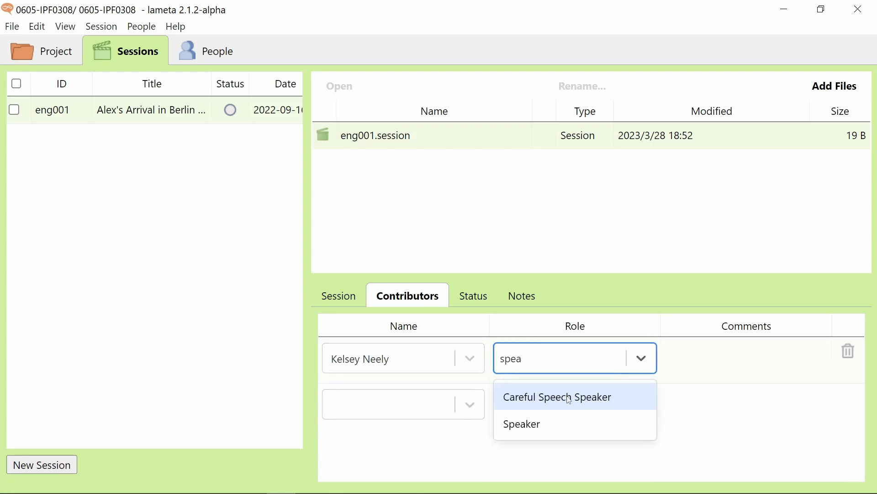
{"action": "left_click", "coordinate": [569, 426]}
- Add the second person as a contributor with the Speaker role
{"action": "left_click", "coordinate": [407, 405]}
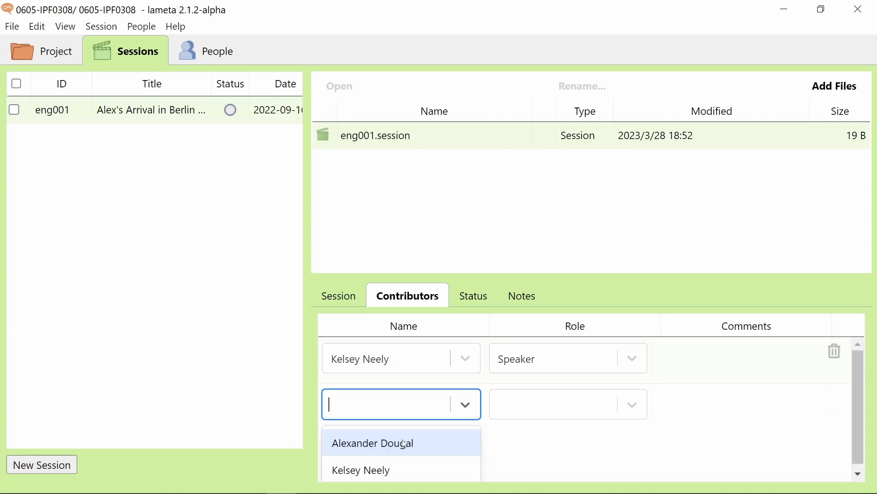
{"action": "left_click", "coordinate": [405, 446]}
{"action": "left_click", "coordinate": [521, 414]}
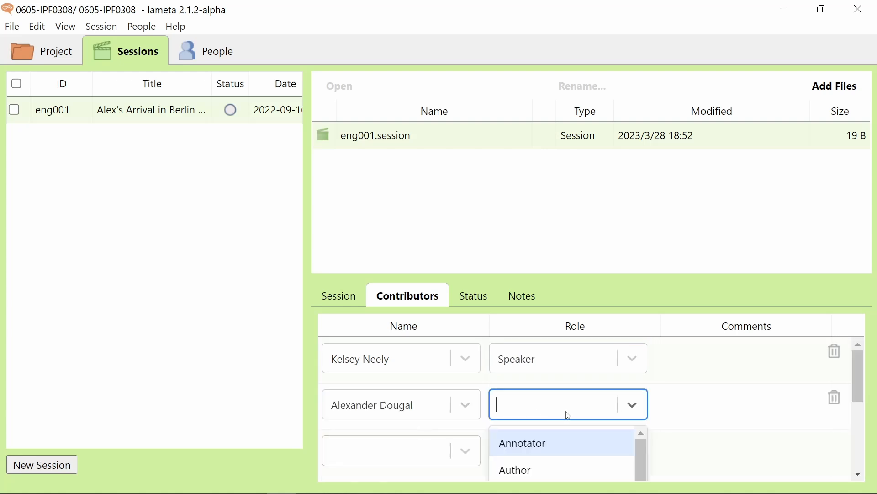
{"action": "type", "text": "spea"}
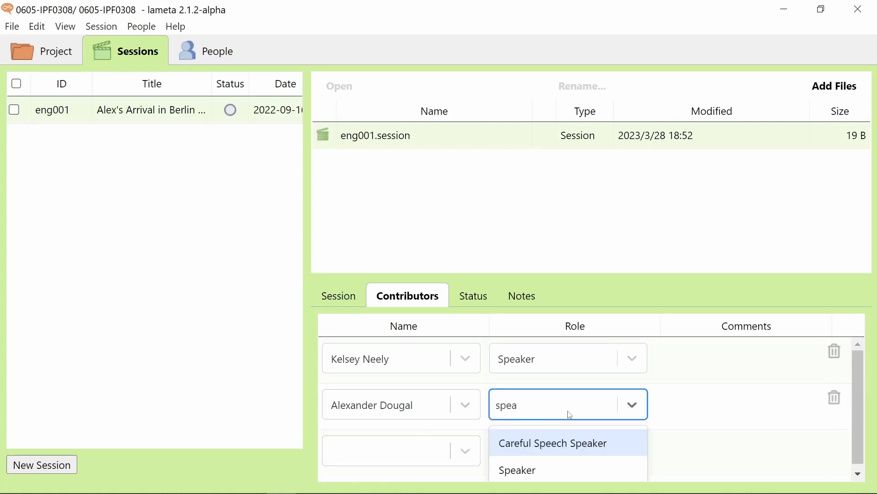
{"action": "left_click", "coordinate": [566, 466]}
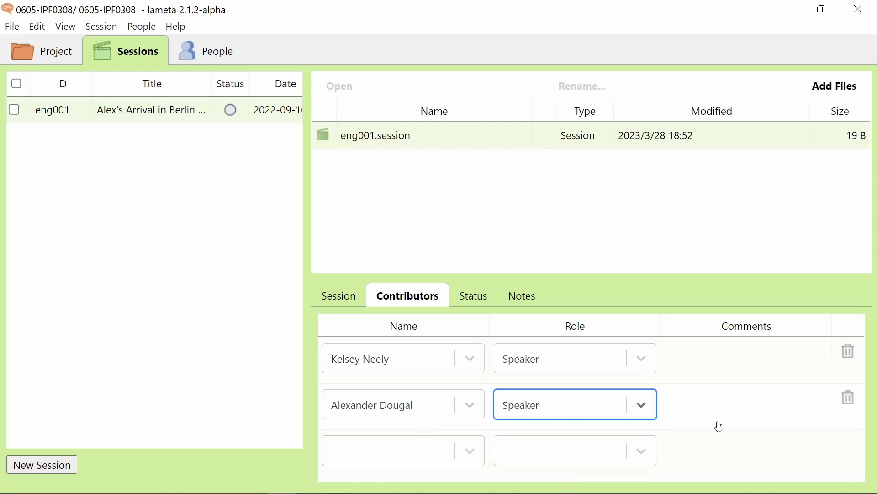
- Add the first speaker again as a Translator, then return to the Session details
{"action": "left_click", "coordinate": [417, 451]}
{"action": "type", "text": "ke"}
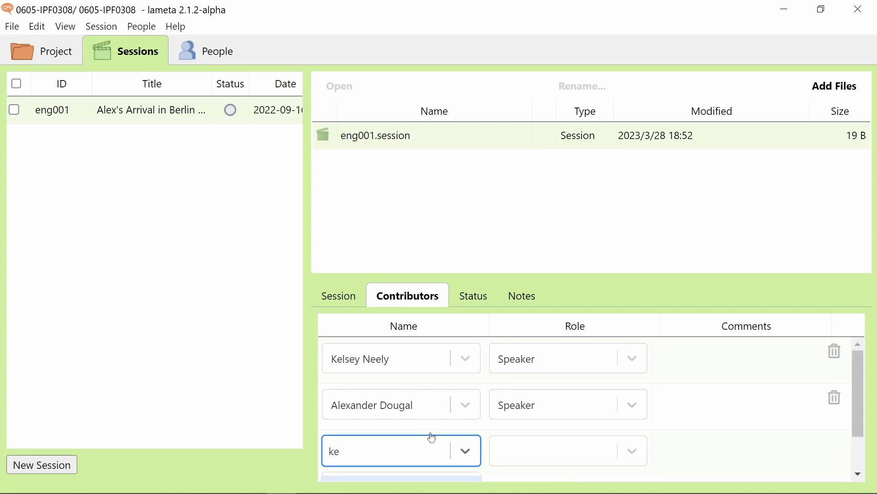
{"action": "scroll", "coordinate": [473, 391], "scroll_direction": "down", "scroll_amount": 2}
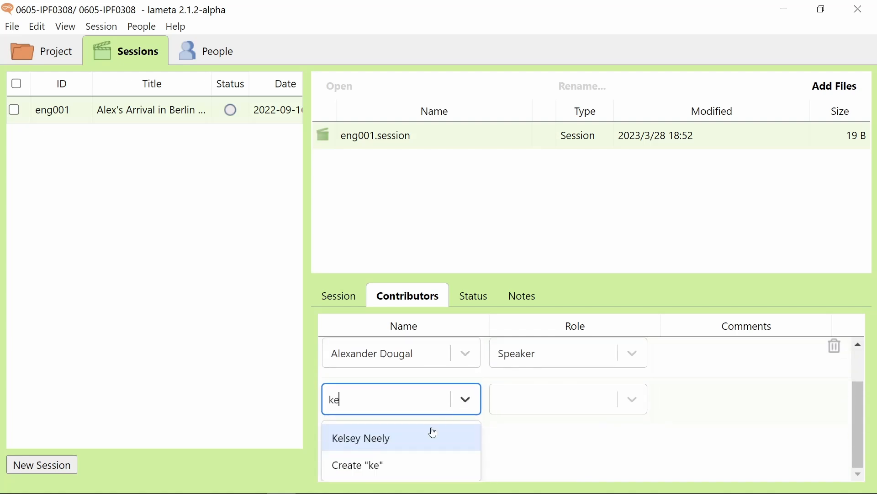
{"action": "left_click", "coordinate": [402, 440]}
{"action": "left_click", "coordinate": [553, 451]}
{"action": "type", "text": "t"}
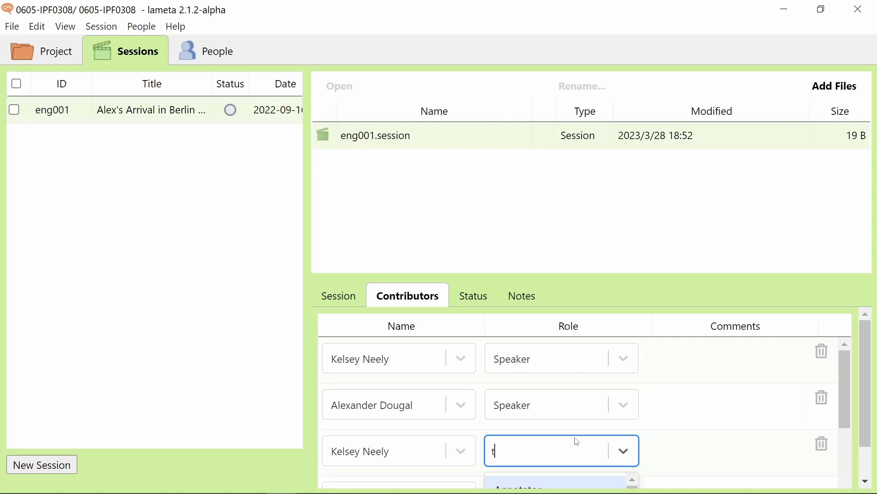
{"action": "type", "text": "rans"}
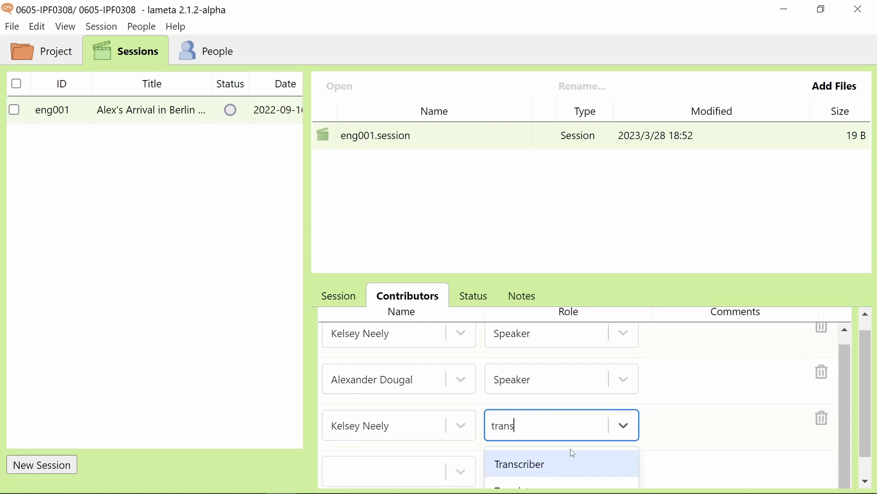
{"action": "left_click", "coordinate": [519, 472]}
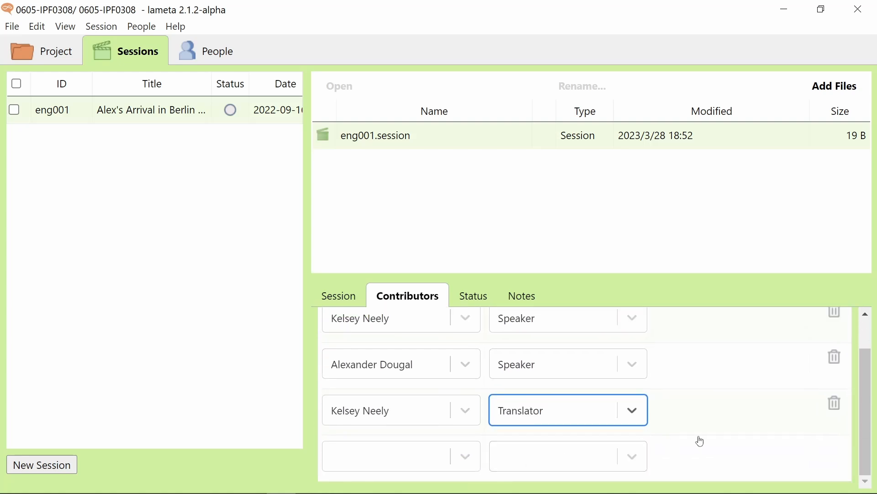
{"action": "left_click", "coordinate": [347, 303]}
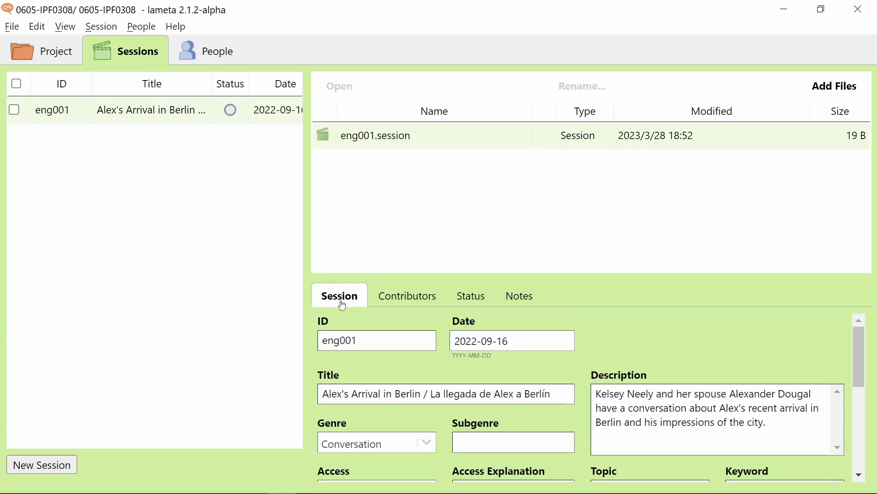
- Drag eng001.mp4, eng001.WAV, eng001_20221108.eaf and the two JPG images into the session
{"action": "key", "text": "alt+Tab"}
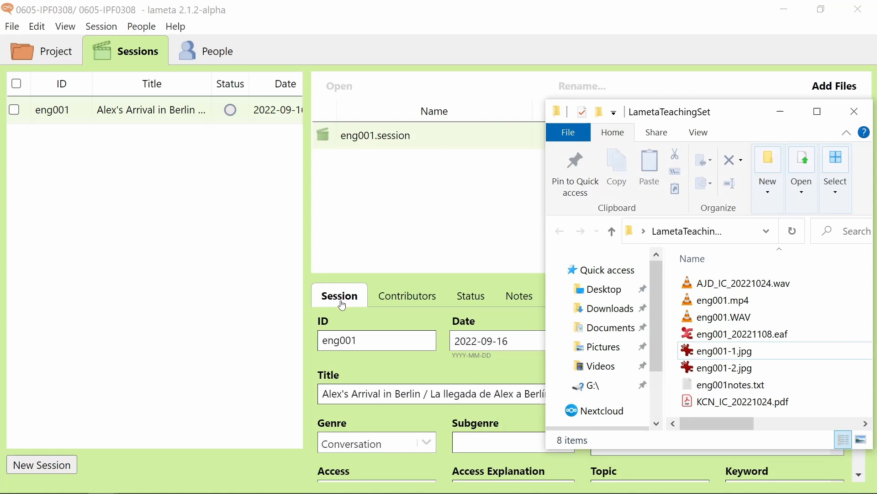
{"action": "left_click", "coordinate": [709, 308]}
{"action": "left_click", "coordinate": [741, 334], "text": "shift"}
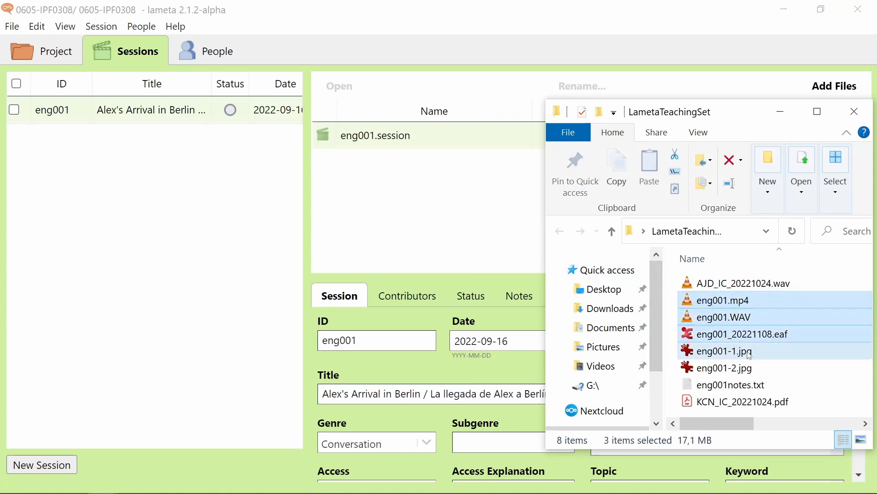
{"action": "left_click", "coordinate": [730, 368], "text": "shift"}
{"action": "left_click_drag", "start_coordinate": [727, 306], "coordinate": [455, 220]}
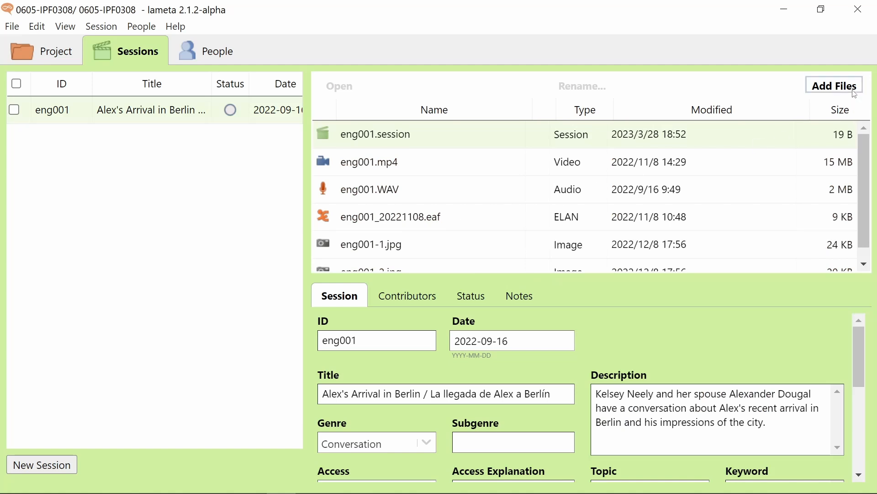
{"action": "left_click", "coordinate": [835, 86]}
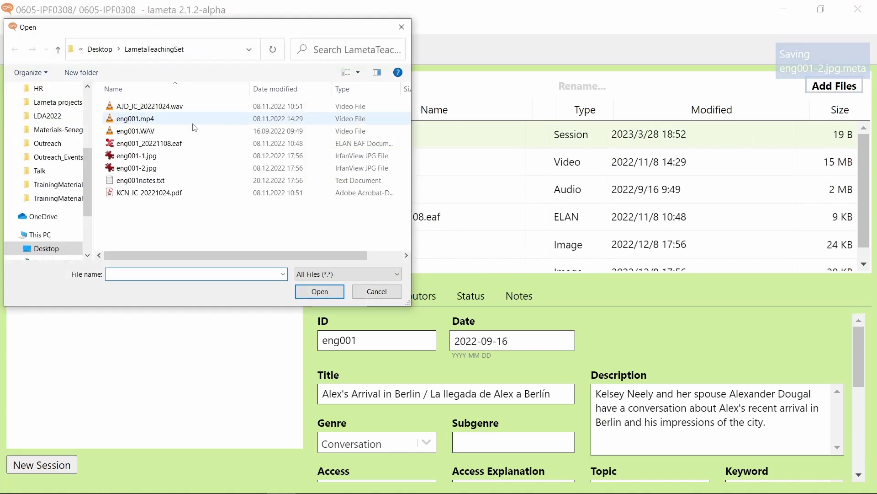
{"action": "left_click", "coordinate": [402, 27]}
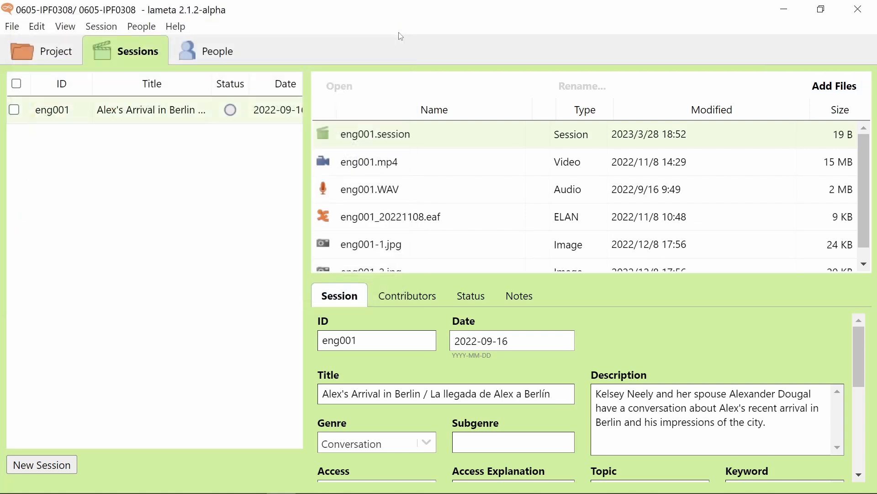